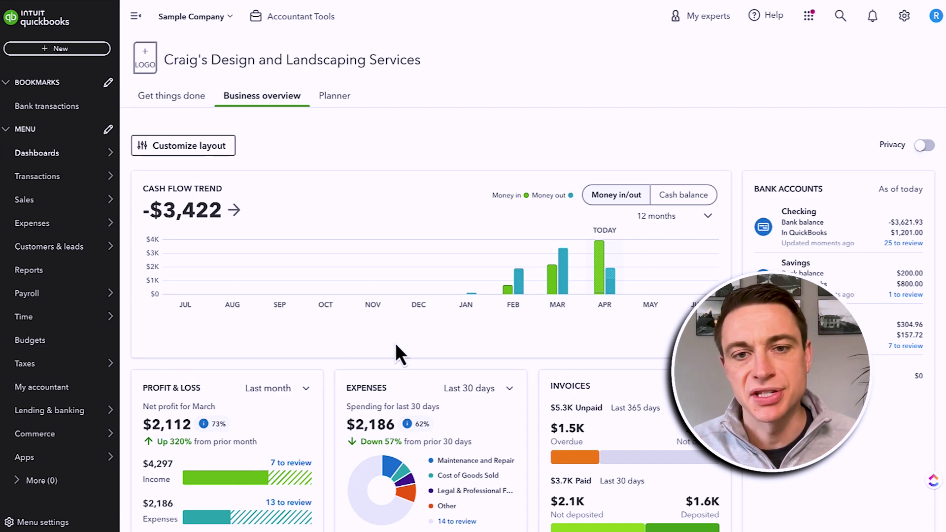
pyautogui.scroll(-1, 389, 344)
pyautogui.scroll(-3, 389, 344)
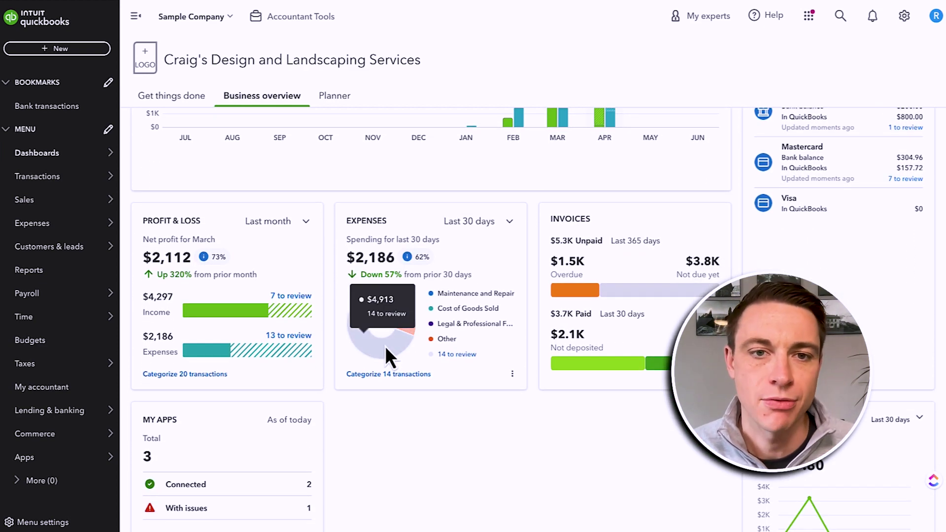
pyautogui.scroll(-2, 386, 346)
pyautogui.scroll(-1, 385, 346)
pyautogui.scroll(6, 384, 347)
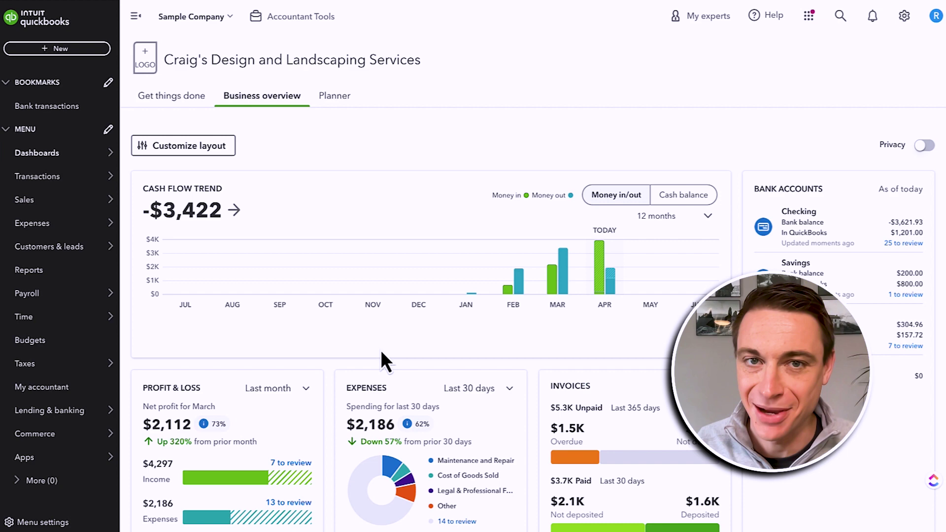
pyautogui.scroll(-5, 375, 353)
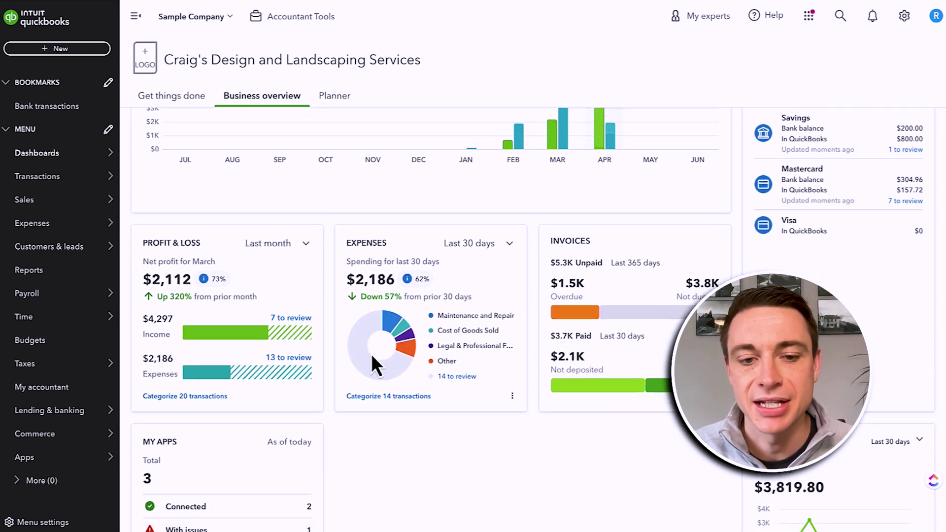
pyautogui.scroll(-4, 370, 356)
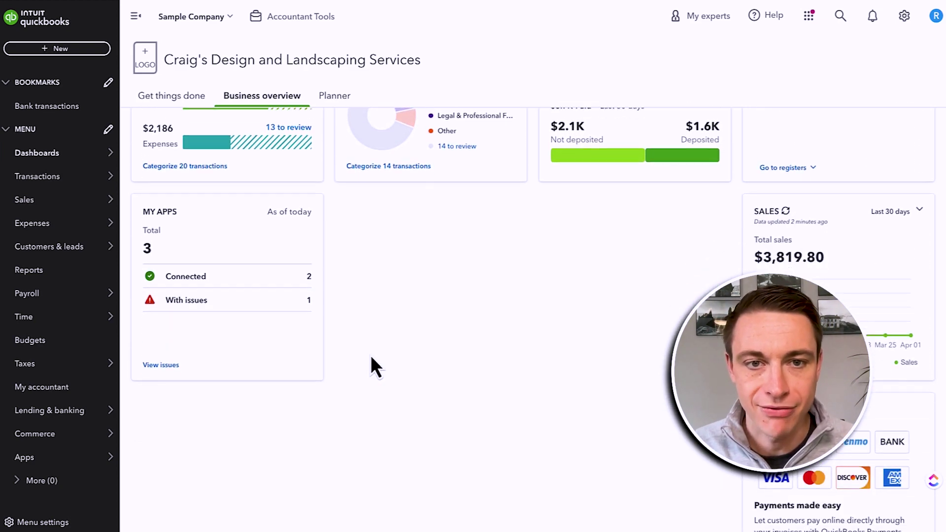
pyautogui.scroll(5, 370, 356)
pyautogui.scroll(4, 370, 358)
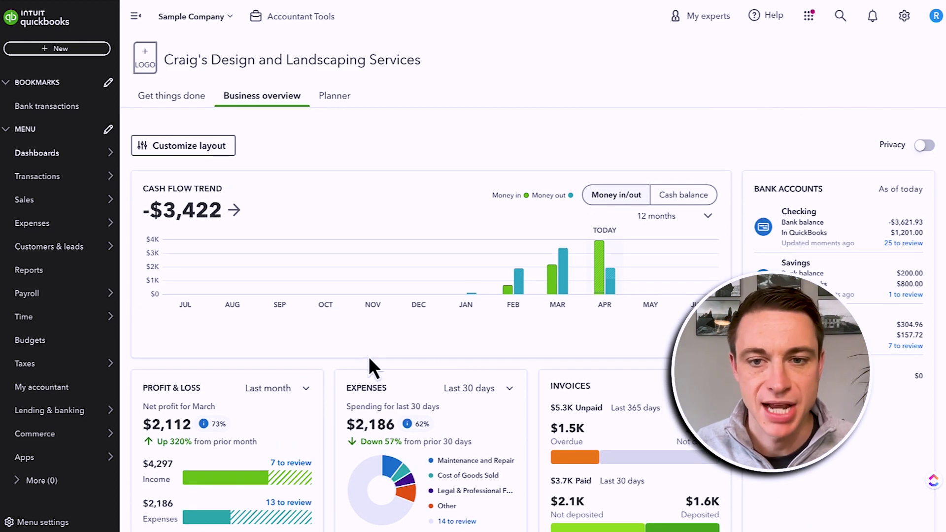
pyautogui.scroll(-2, 367, 357)
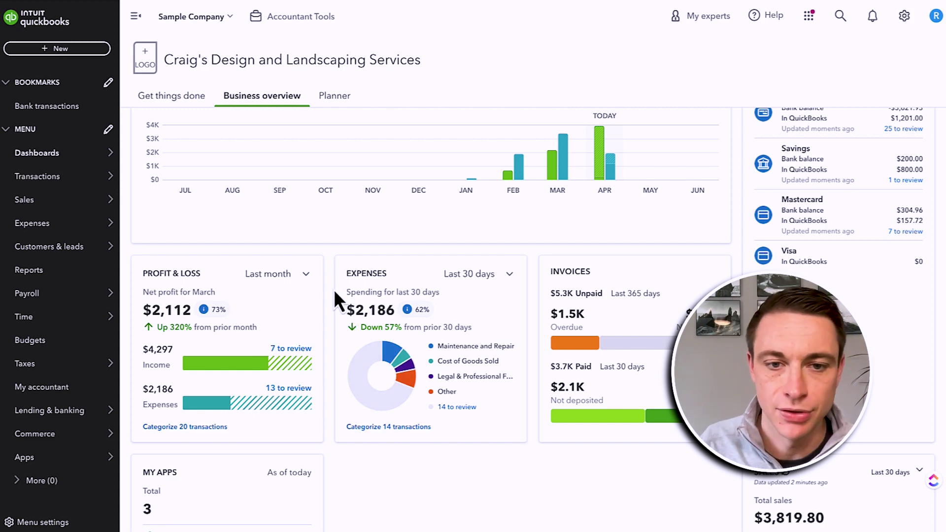
pyautogui.scroll(-3, 367, 401)
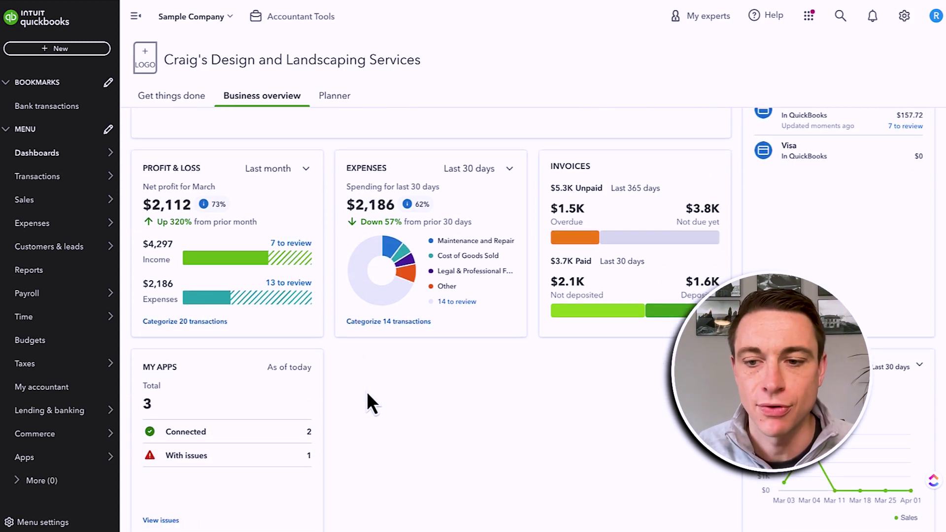
pyautogui.scroll(5, 368, 401)
pyautogui.moveTo(54, 296)
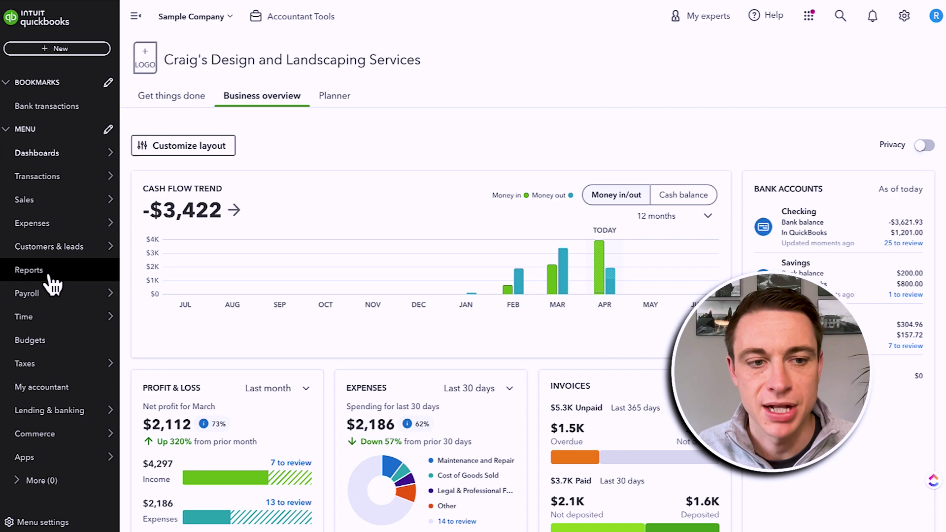
# Step: Open the Profit and Loss favorite report, scroll through it, and return to Reports
pyautogui.click(50, 277)
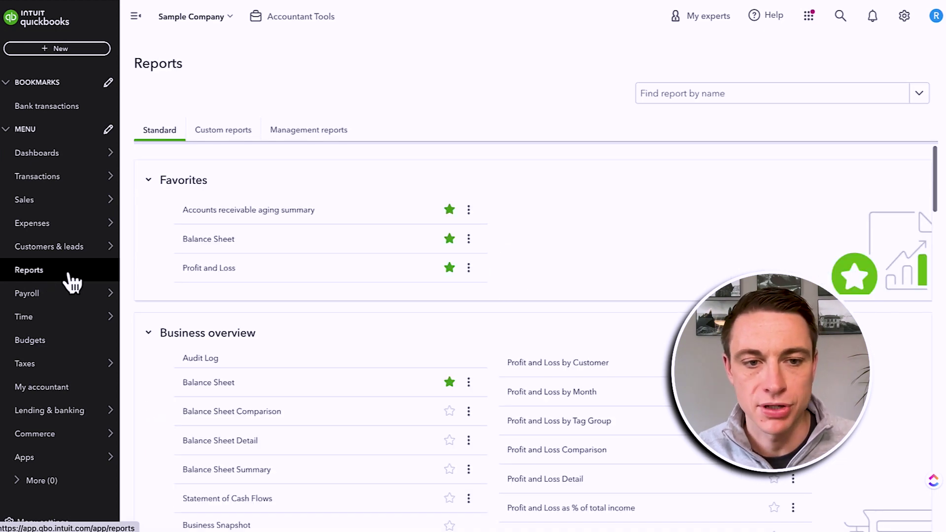
pyautogui.click(216, 270)
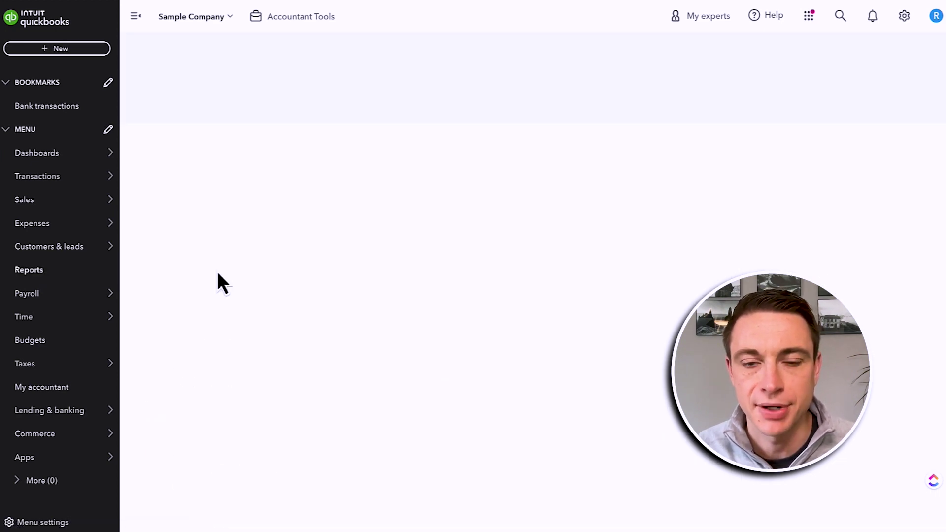
pyautogui.scroll(-7, 470, 355)
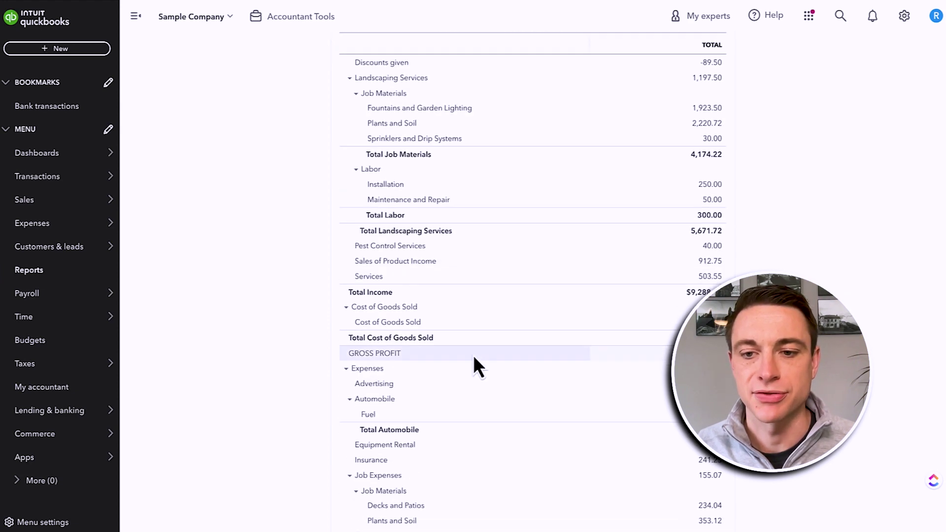
pyautogui.scroll(-5, 465, 362)
pyautogui.scroll(12, 463, 363)
pyautogui.scroll(3, 462, 364)
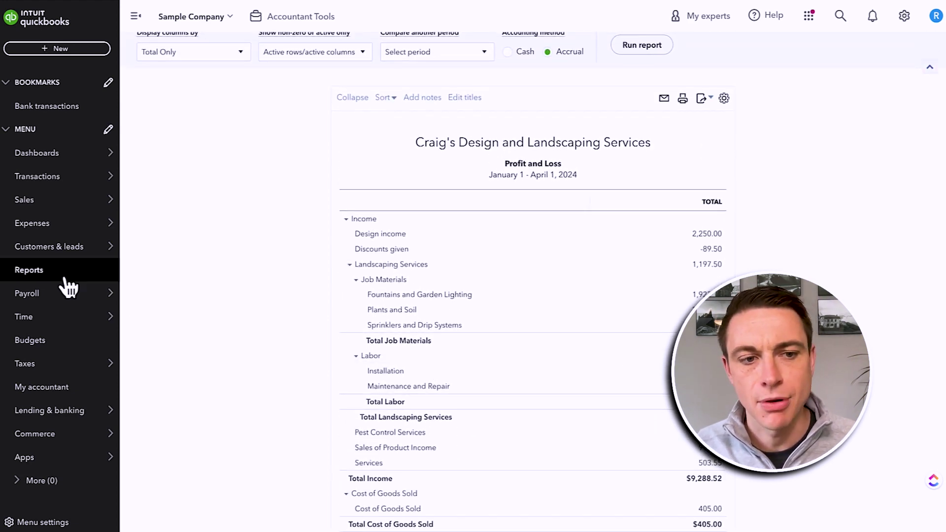
pyautogui.click(29, 270)
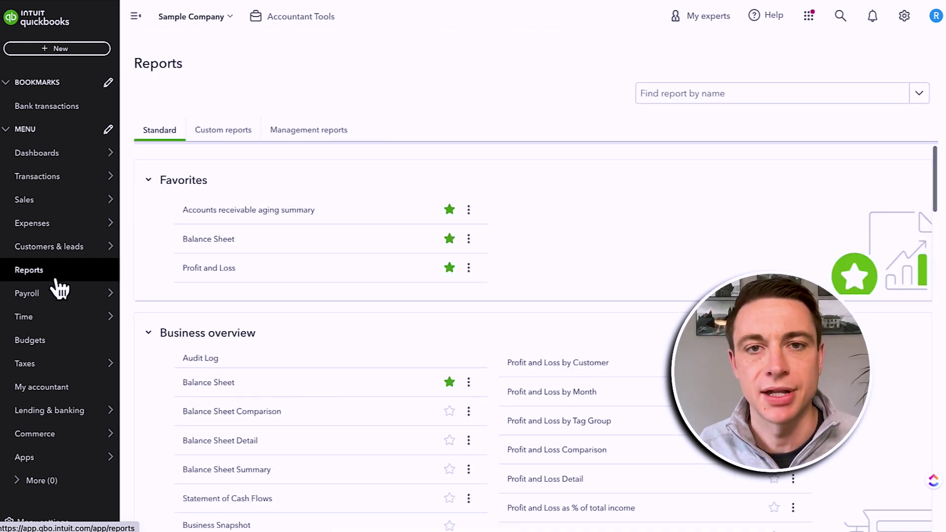
# Step: Open the Balance Sheet favorite report and scroll through its figures
pyautogui.click(205, 241)
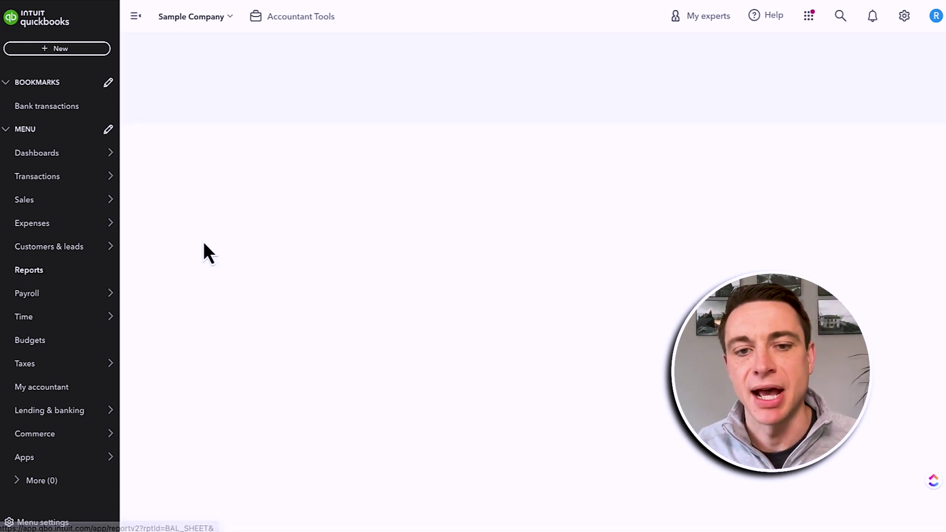
pyautogui.scroll(-3, 205, 246)
pyautogui.scroll(-7, 420, 376)
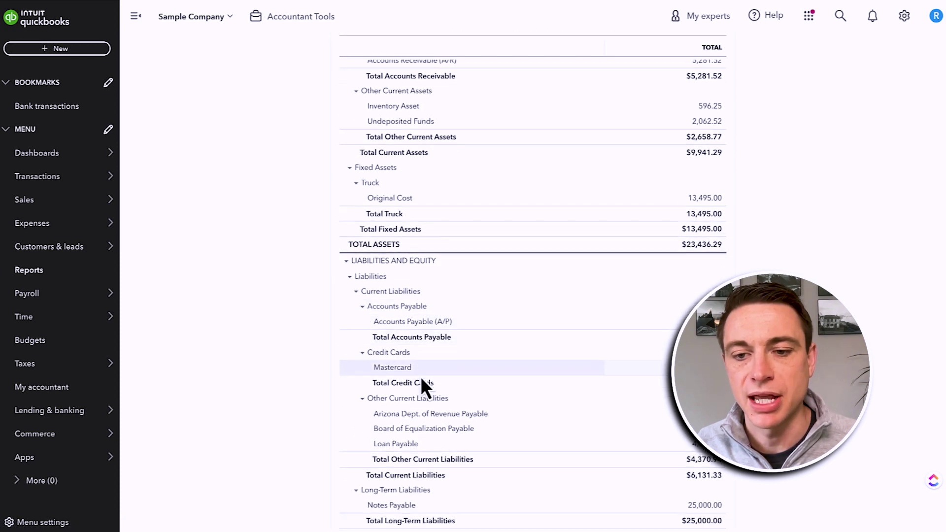
pyautogui.scroll(-2, 420, 377)
pyautogui.scroll(8, 417, 378)
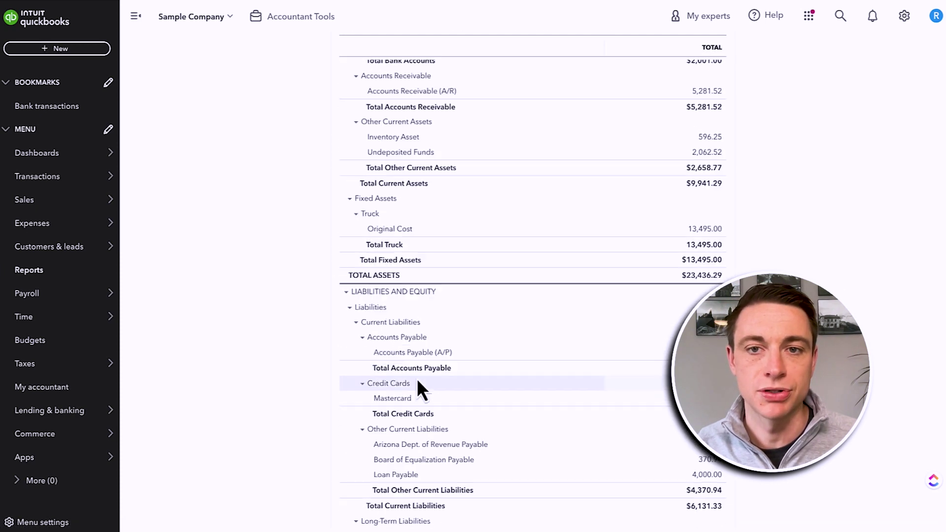
pyautogui.scroll(2, 417, 378)
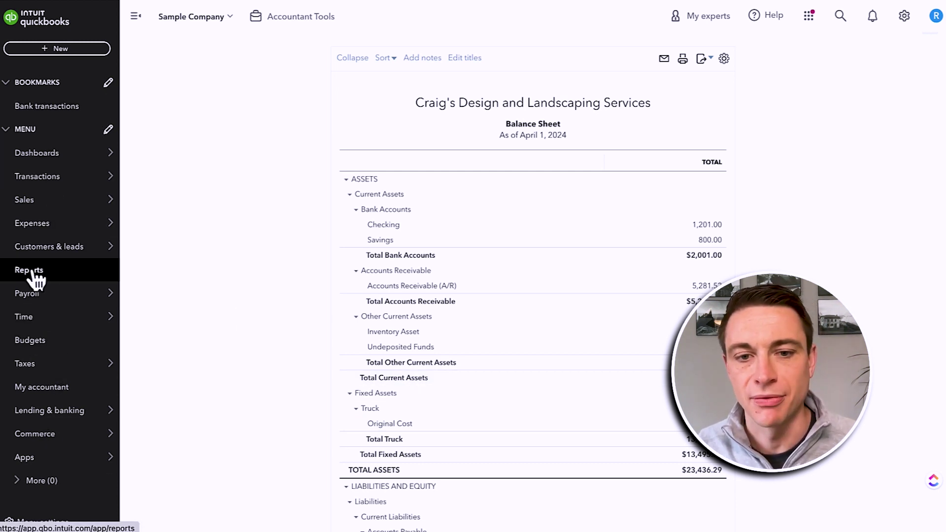
# Step: Return to the Business overview dashboard, then reopen the Balance Sheet from Reports
pyautogui.click(42, 156)
pyautogui.moveTo(54, 199)
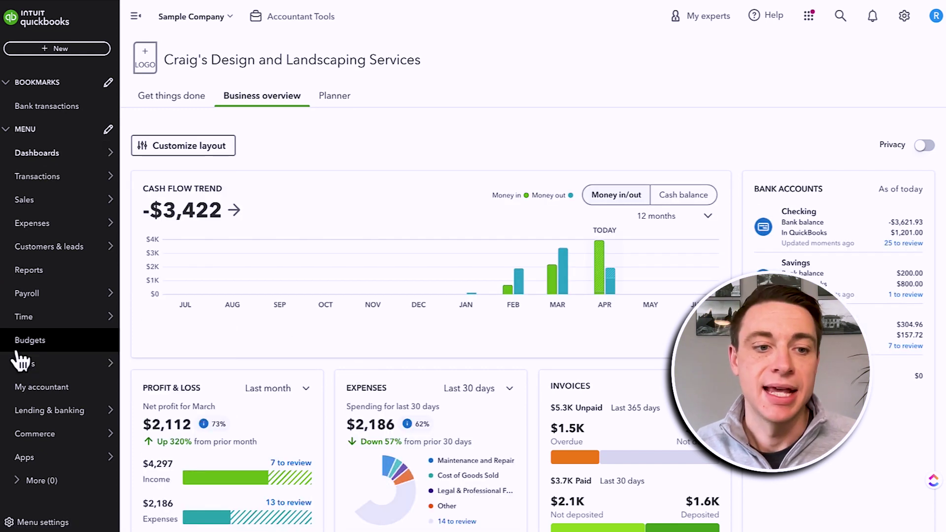
pyautogui.click(42, 276)
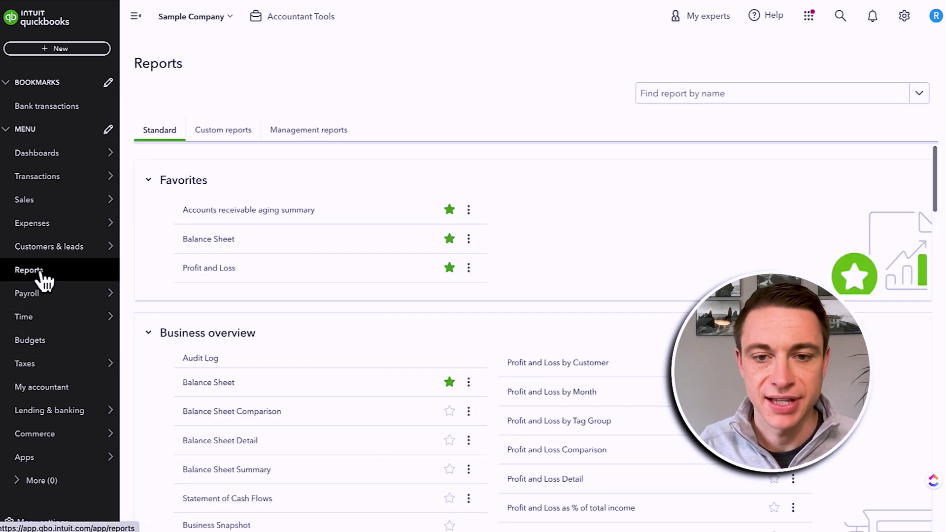
pyautogui.click(197, 241)
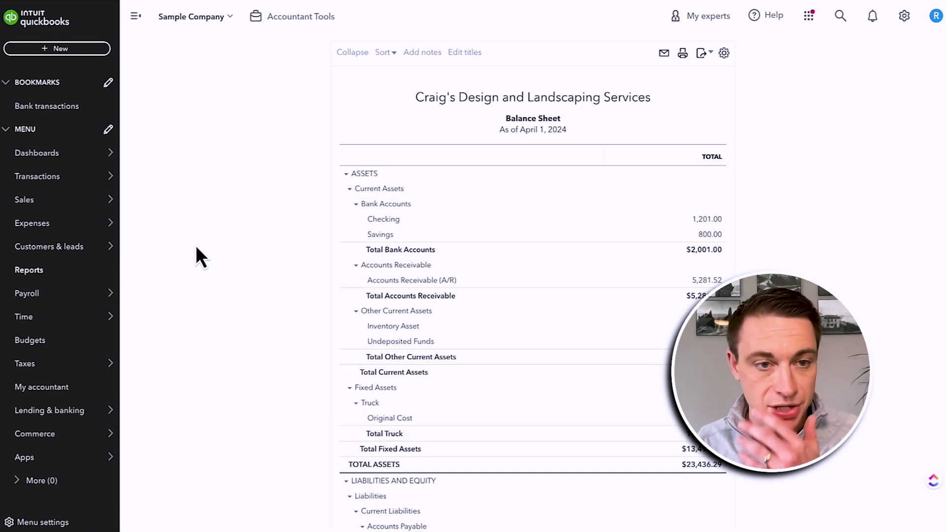
pyautogui.moveTo(37, 321)
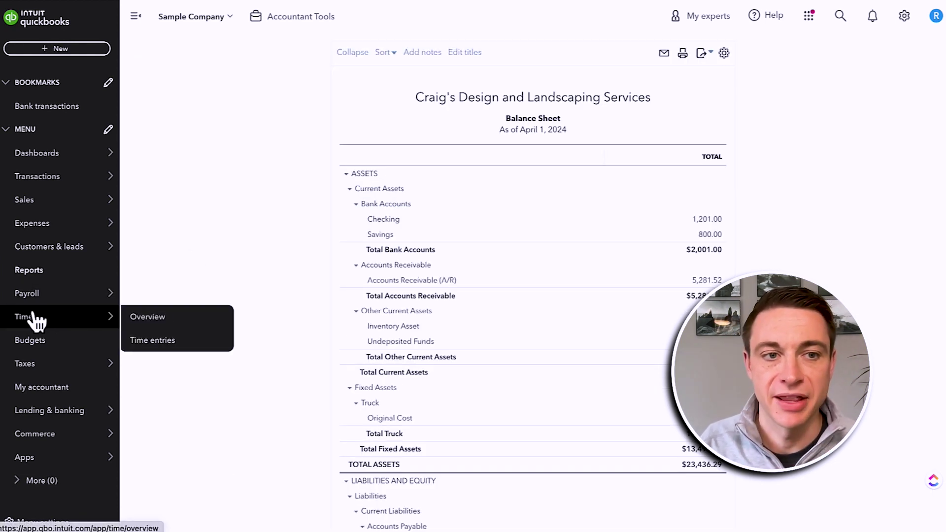
pyautogui.moveTo(44, 302)
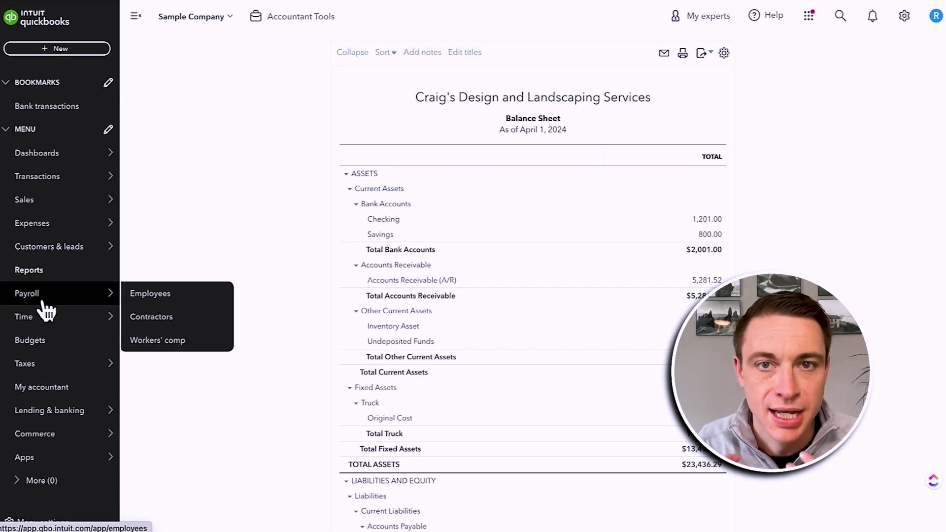
# Step: Show the Checking account's For review transactions and select the $1,200 A Rental expense
pyautogui.click(54, 107)
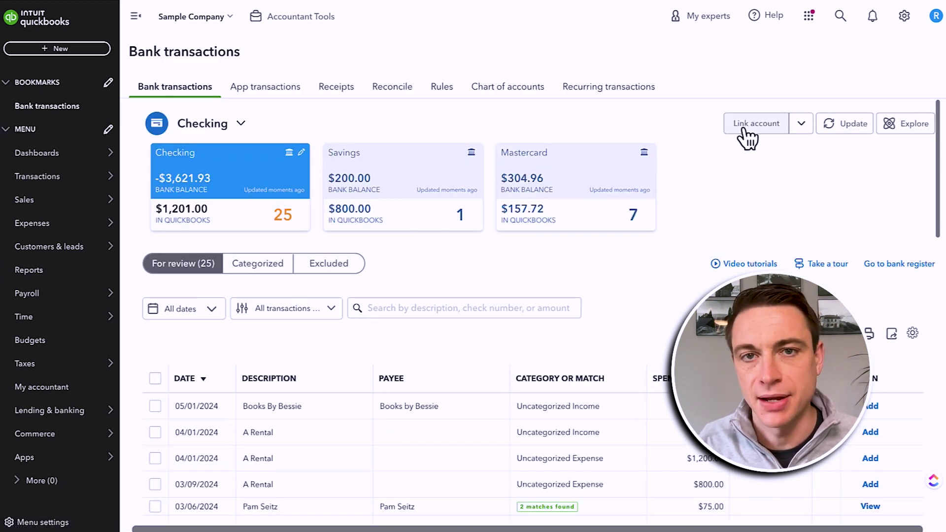
pyautogui.scroll(-4, 660, 273)
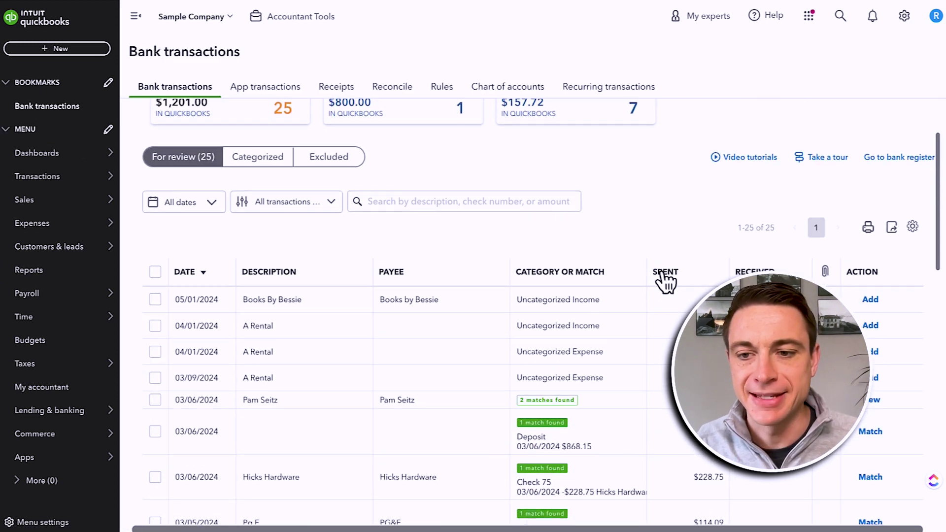
pyautogui.scroll(2, 662, 279)
pyautogui.scroll(1, 663, 281)
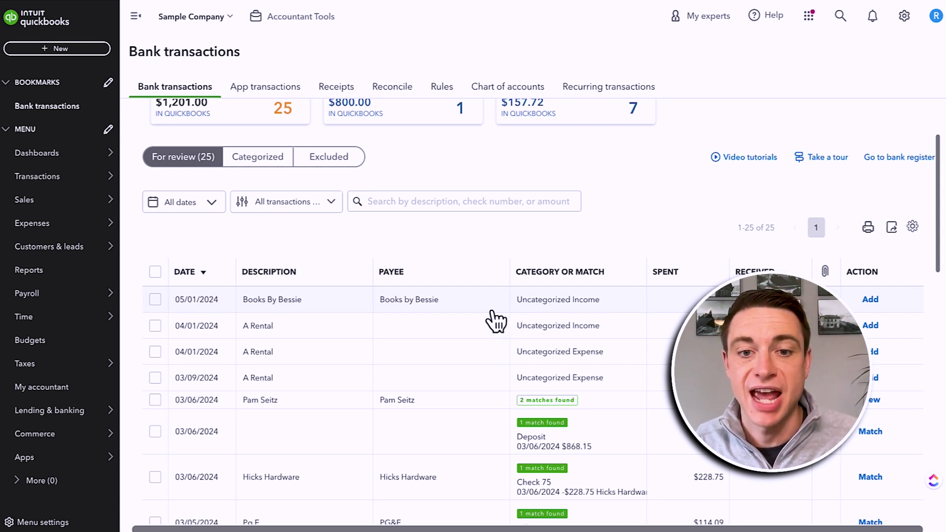
pyautogui.click(567, 362)
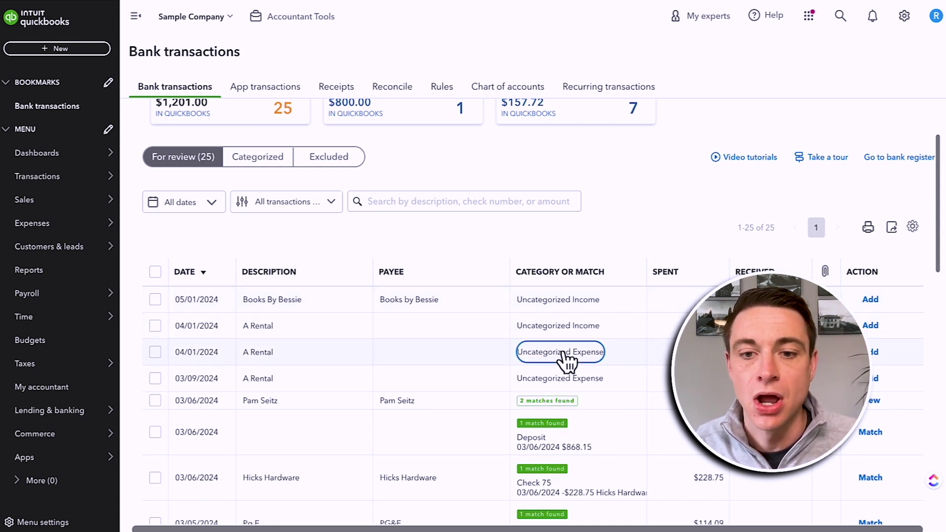
# Step: Search accounts for 'REP', assign Building Repairs to the $1,200 A Rental expense, and add it
pyautogui.scroll(-1, 485, 363)
pyautogui.scroll(-2, 481, 353)
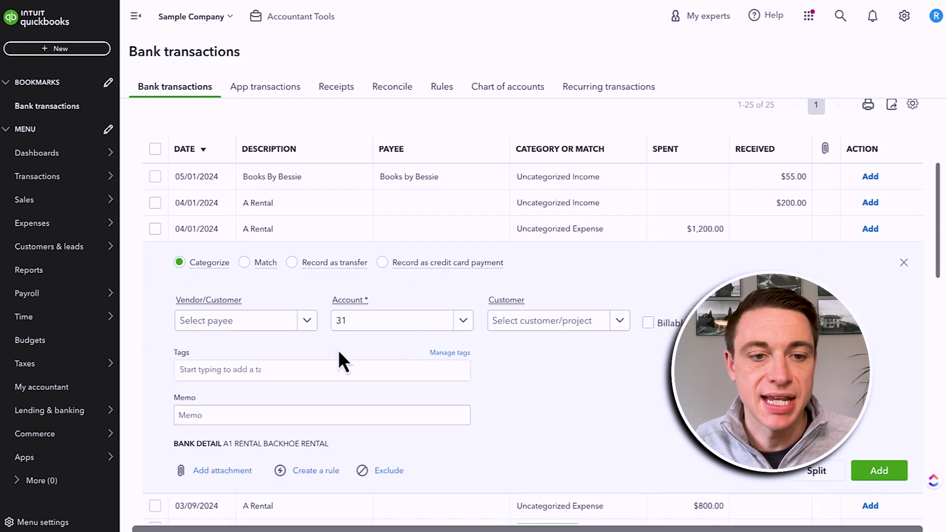
pyautogui.click(397, 326)
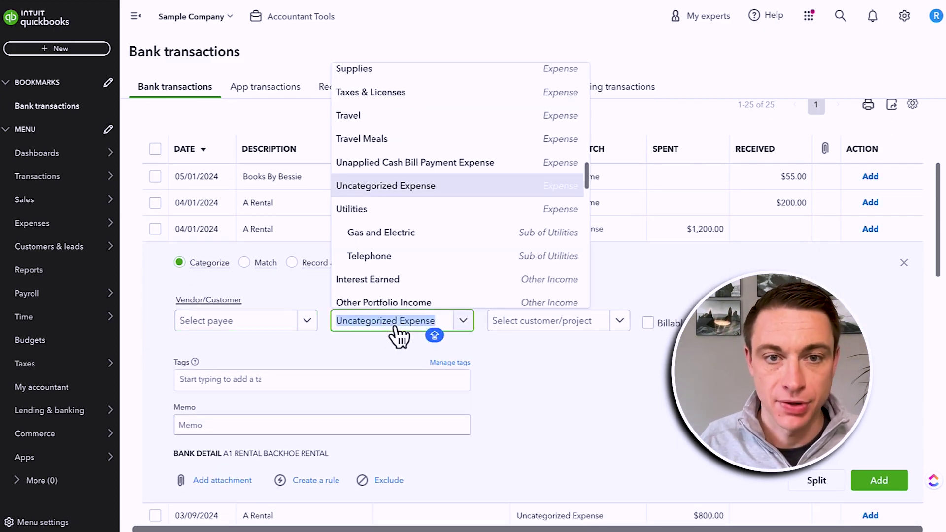
pyautogui.write('REP')
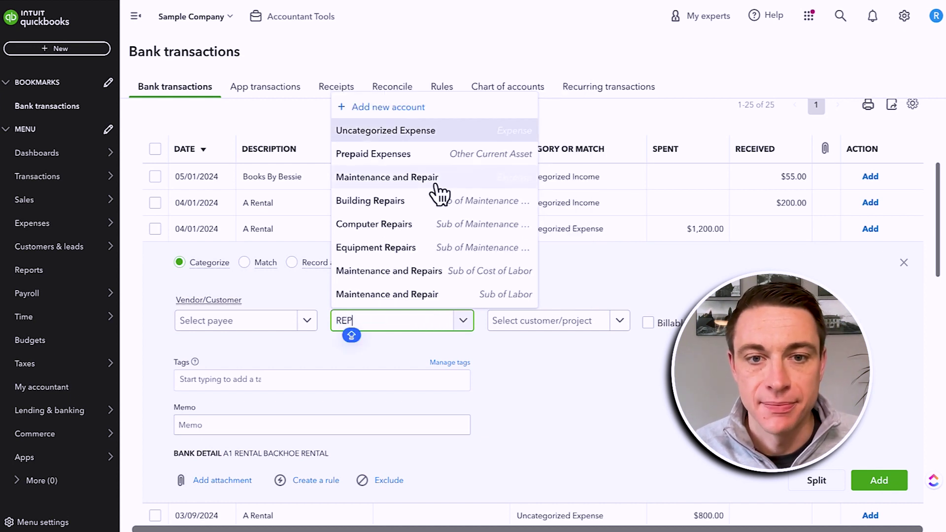
pyautogui.click(417, 202)
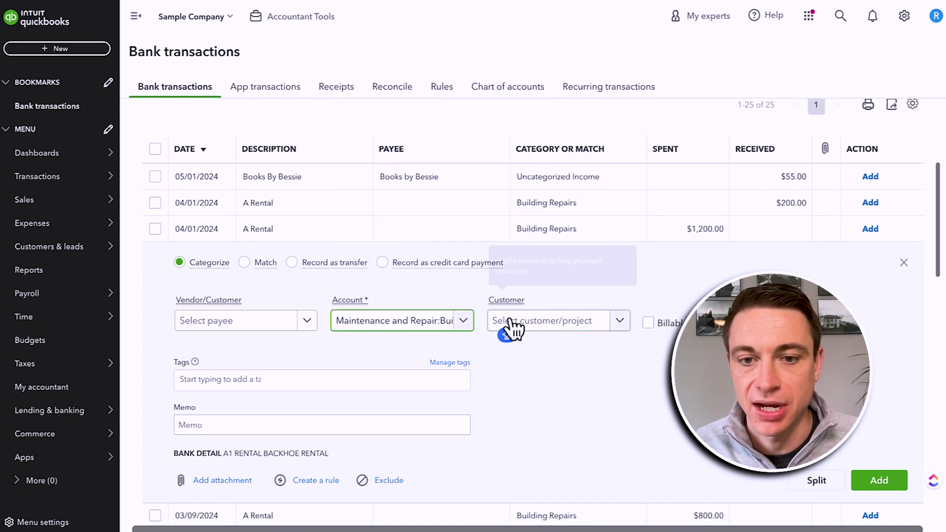
pyautogui.click(874, 488)
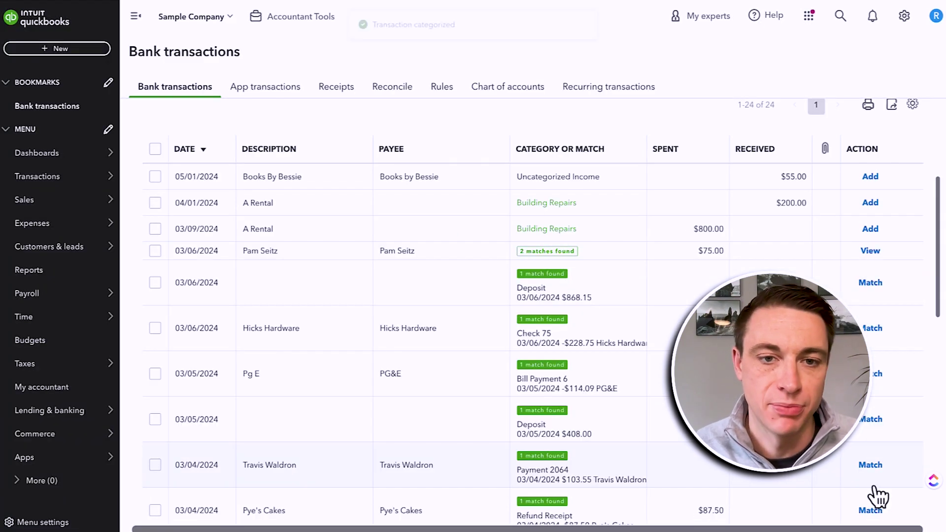
pyautogui.scroll(5, 408, 405)
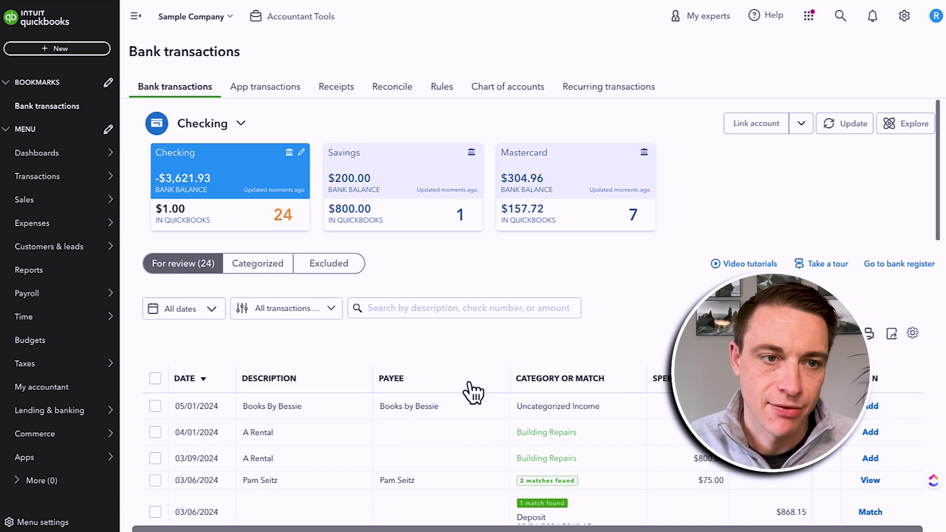
pyautogui.moveTo(74, 199)
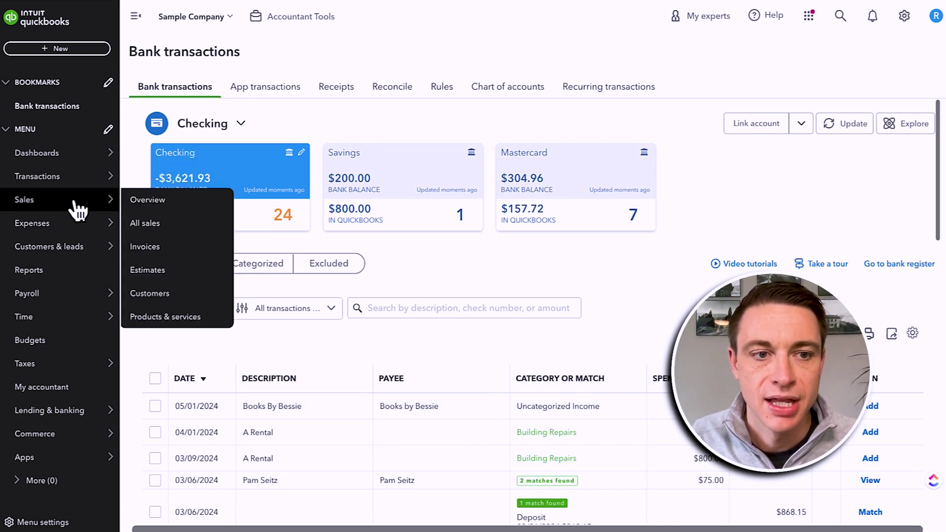
# Step: Open Sales > Invoices, check overdue invoice 1024's details, then scroll the invoice list
pyautogui.click(160, 249)
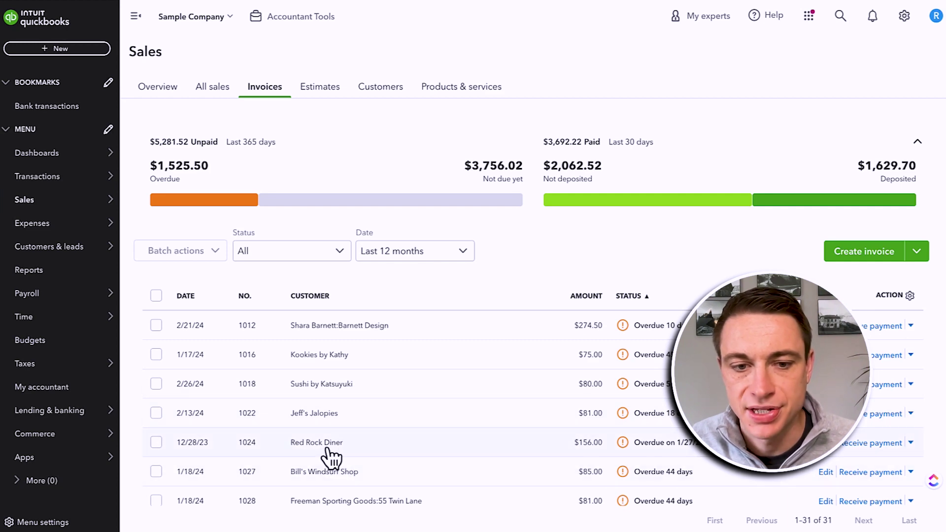
pyautogui.click(318, 444)
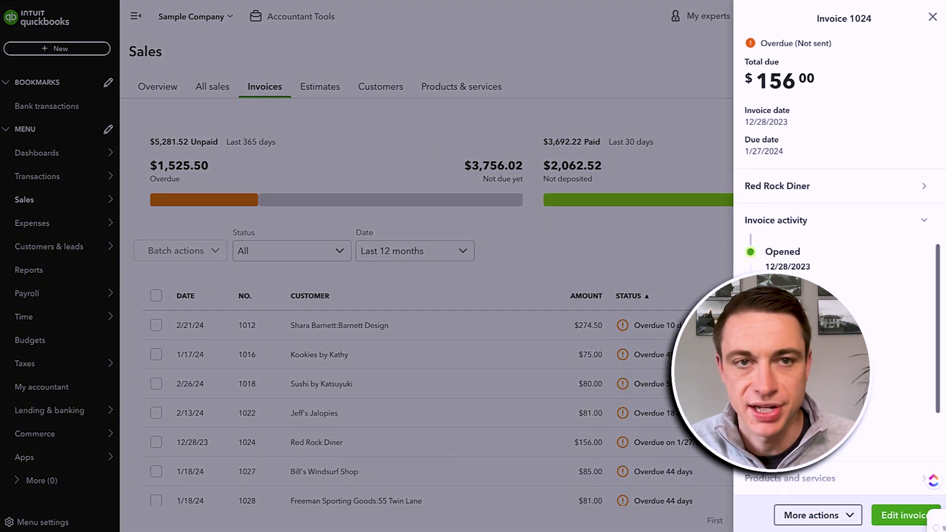
pyautogui.click(932, 19)
pyautogui.scroll(-5, 509, 345)
pyautogui.scroll(-3, 457, 458)
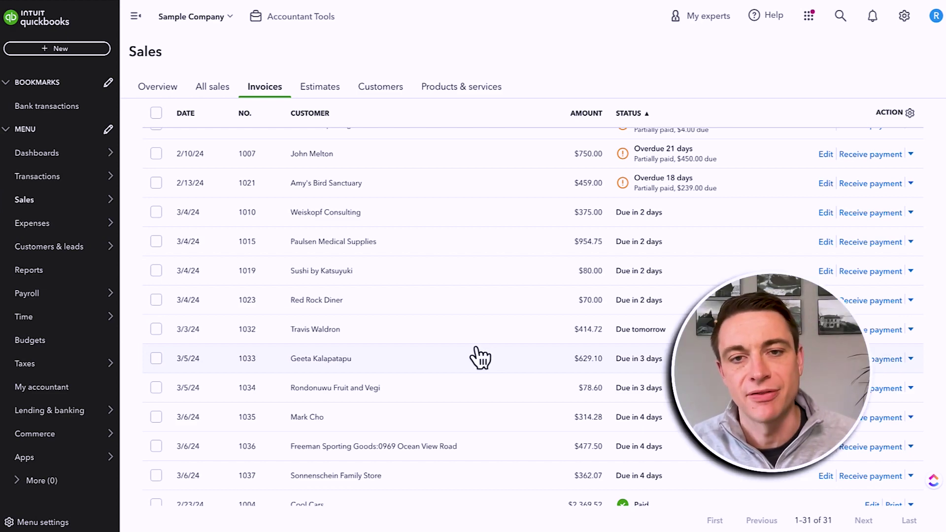
pyautogui.scroll(5, 480, 358)
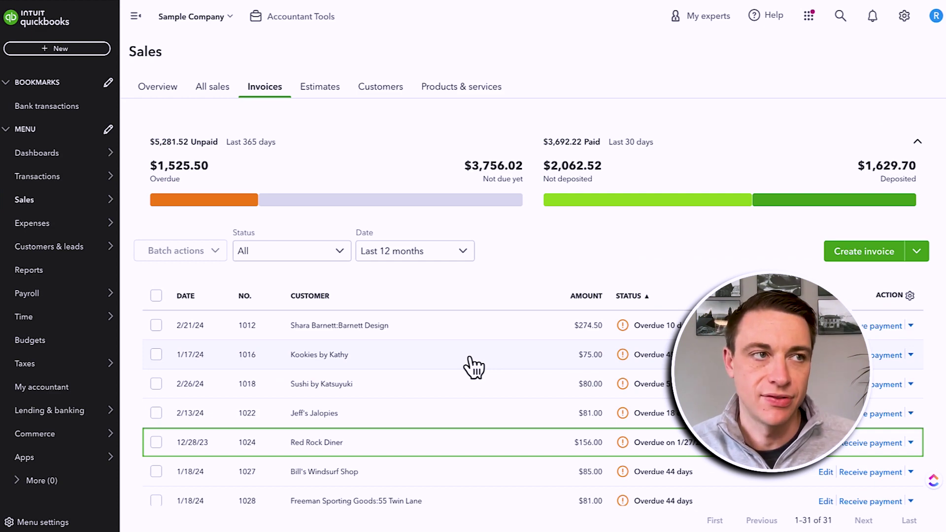
pyautogui.moveTo(91, 319)
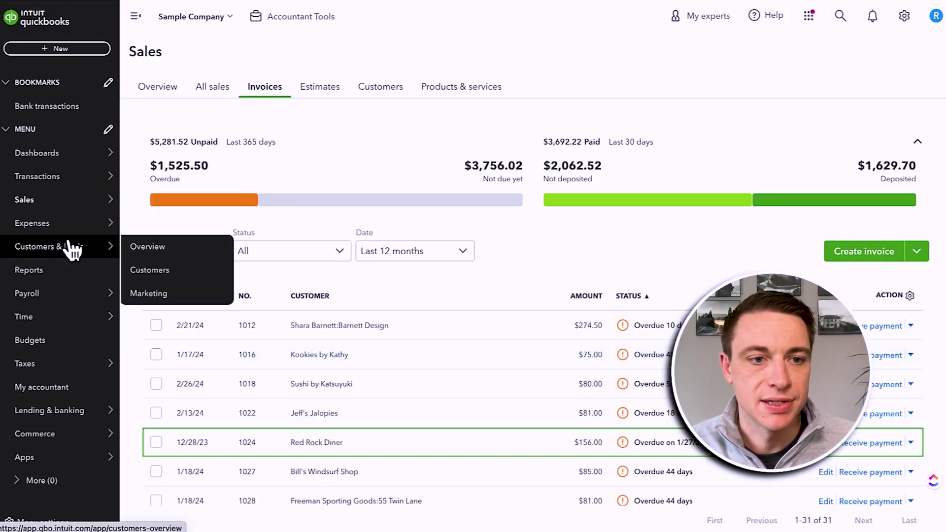
# Step: Open Expenses > Bills and start adding a bill via Upload from computer
pyautogui.moveTo(72, 227)
pyautogui.click(143, 248)
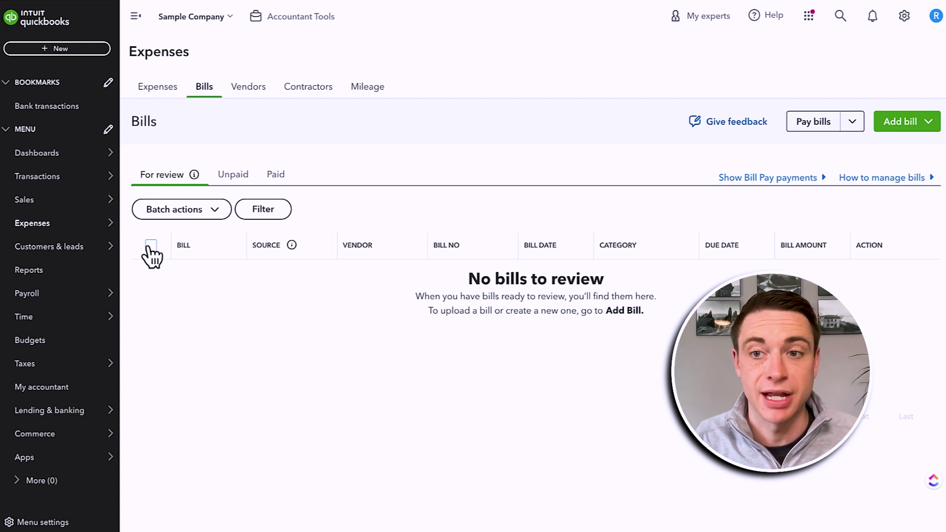
pyautogui.click(894, 114)
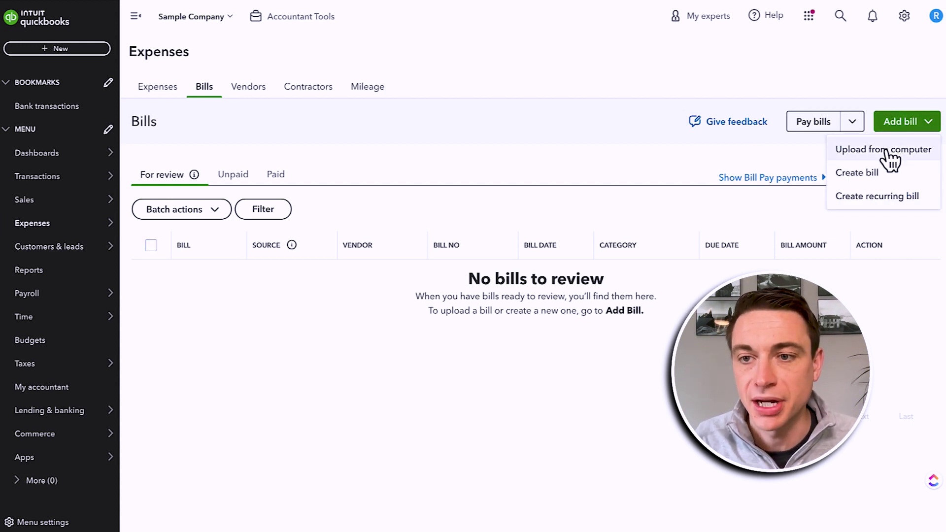
pyautogui.click(874, 173)
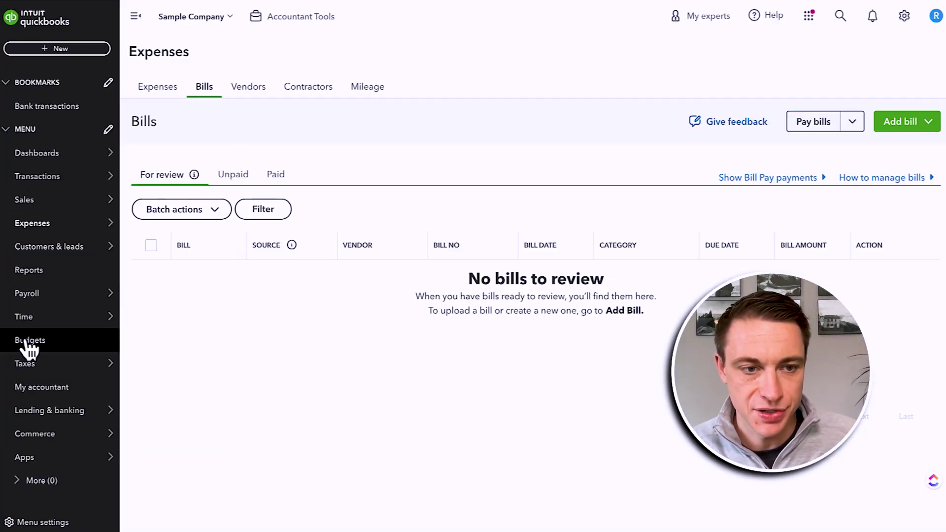
pyautogui.moveTo(41, 302)
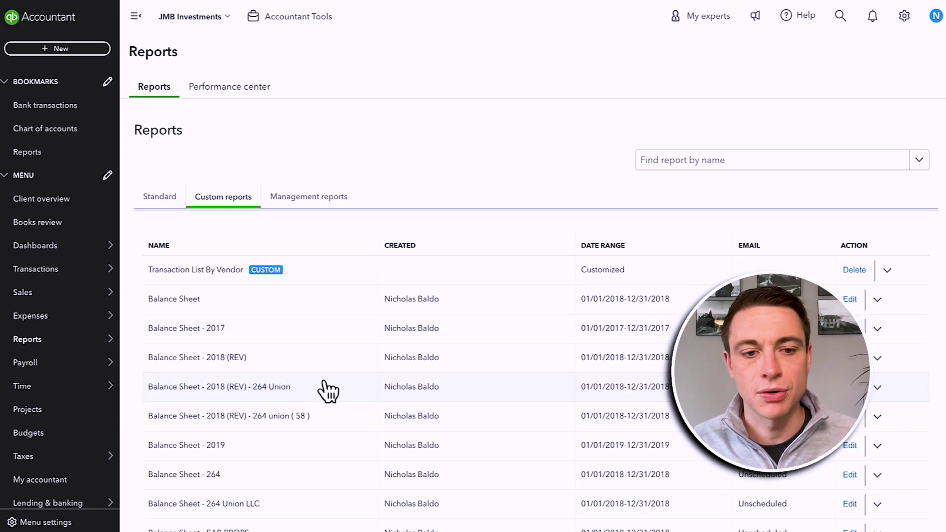
# Step: Scroll the custom reports list, dismiss the settings menu, and reach the Last Year group
pyautogui.scroll(-3, 328, 392)
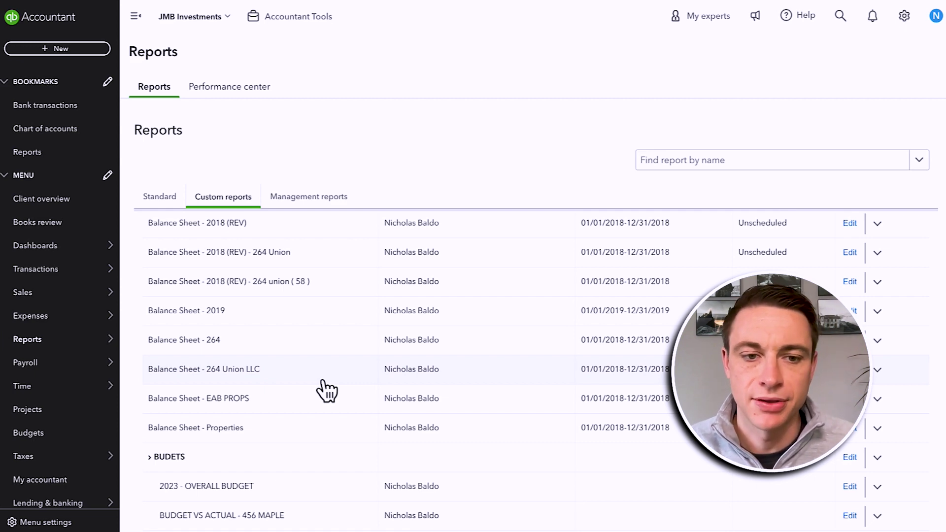
pyautogui.scroll(-3, 340, 412)
pyautogui.scroll(6, 429, 228)
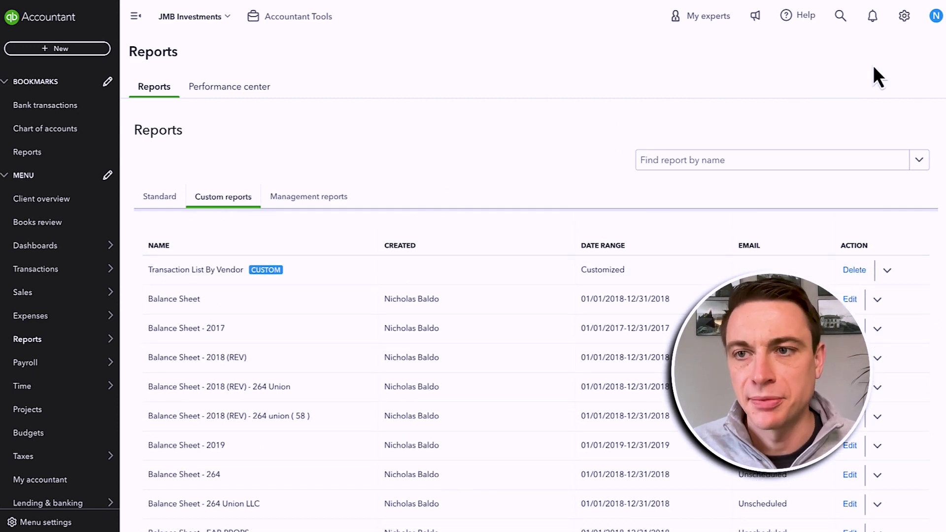
pyautogui.click(898, 25)
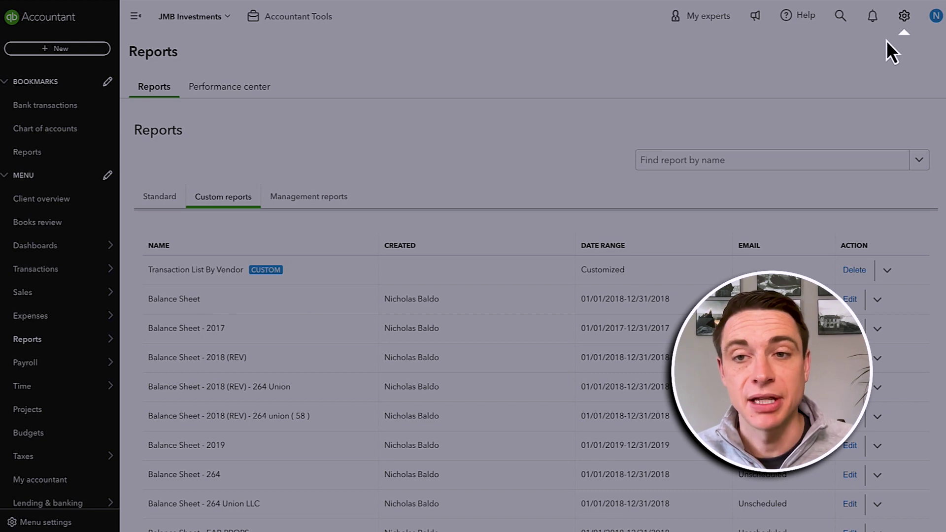
pyautogui.click(870, 61)
pyautogui.click(904, 20)
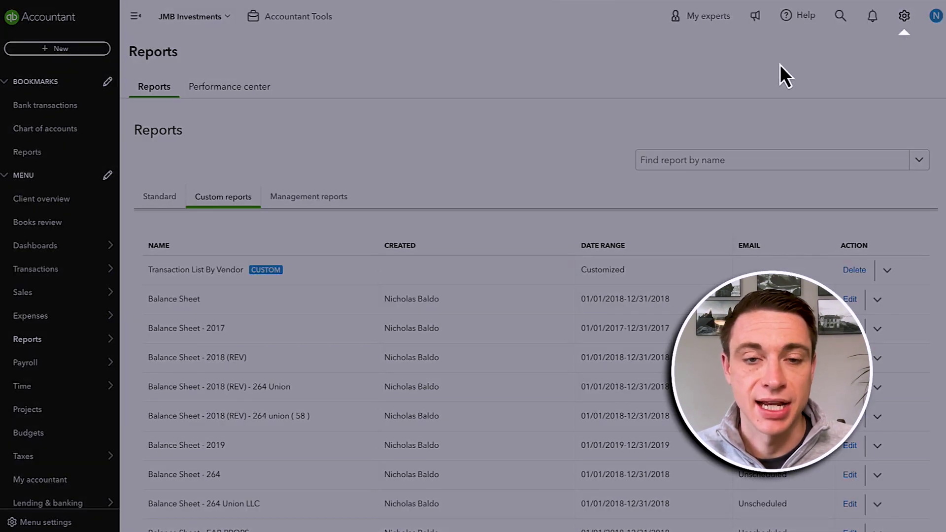
pyautogui.click(517, 192)
pyautogui.scroll(-6, 363, 247)
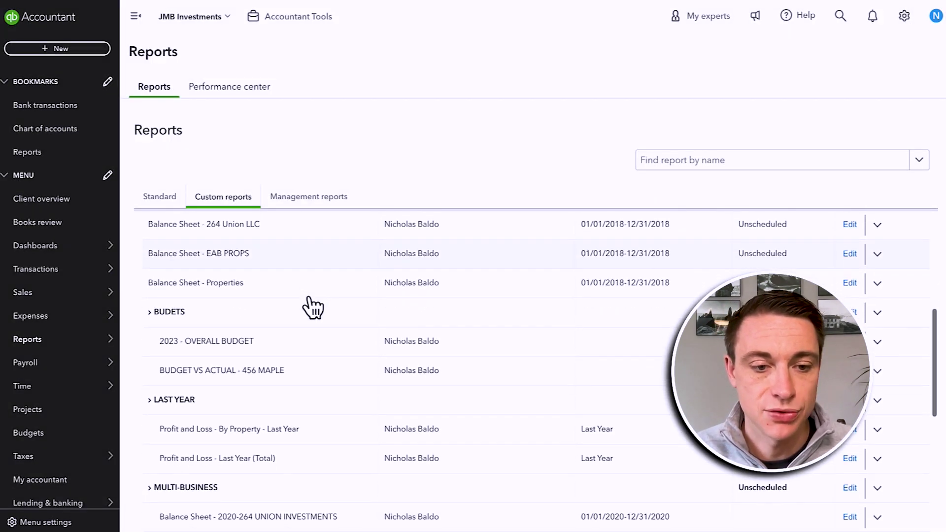
pyautogui.scroll(-2, 255, 402)
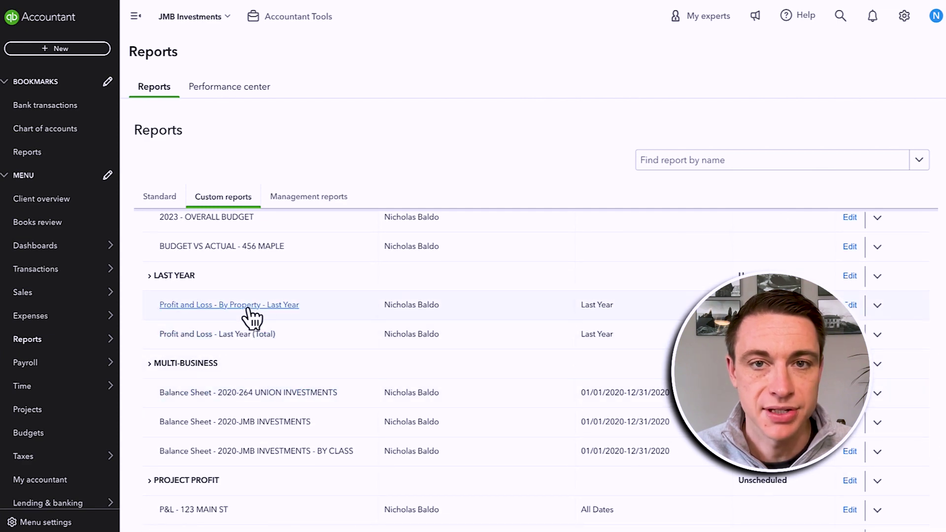
# Step: Open Profit and Loss - By Property - Last Year, uncheck % of Income, and rerun it
pyautogui.click(230, 306)
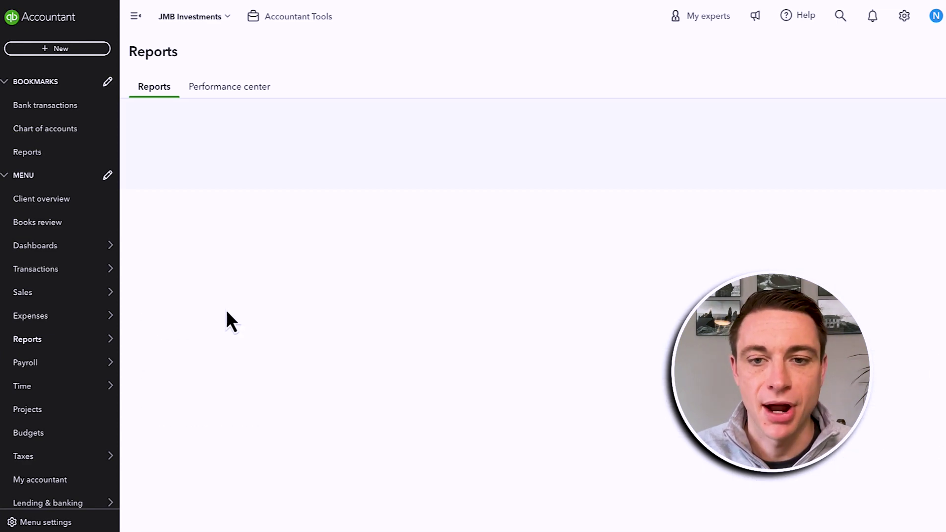
pyautogui.click(134, 18)
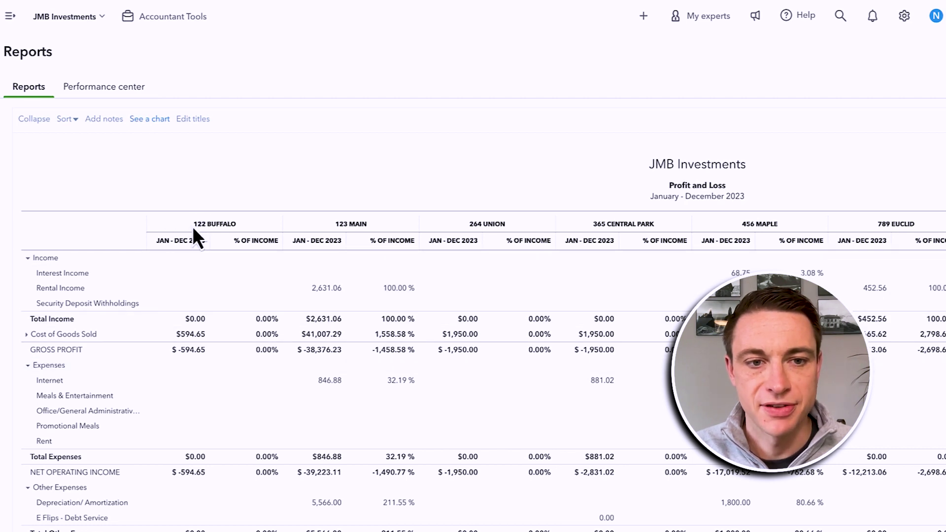
pyautogui.moveTo(575, 221); pyautogui.dragTo(604, 222)
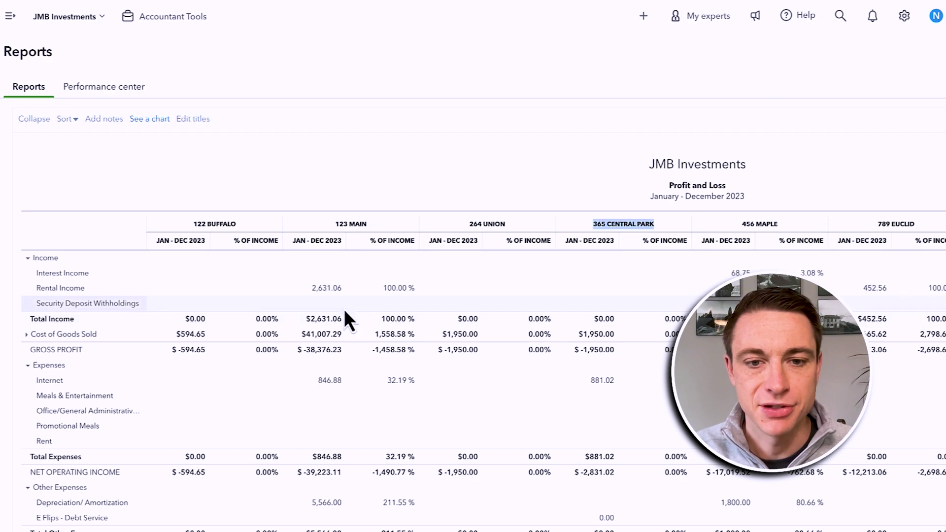
pyautogui.scroll(3, 306, 356)
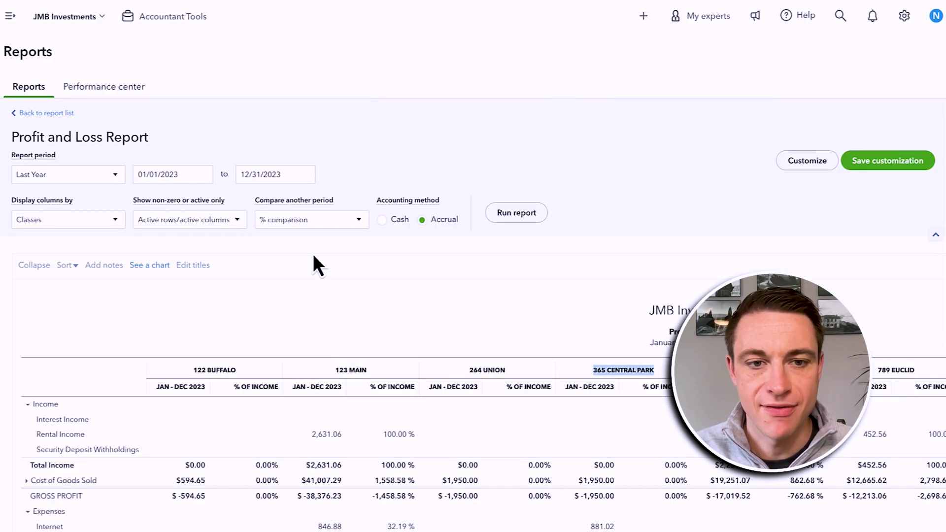
pyautogui.click(310, 219)
pyautogui.click(269, 392)
pyautogui.click(520, 216)
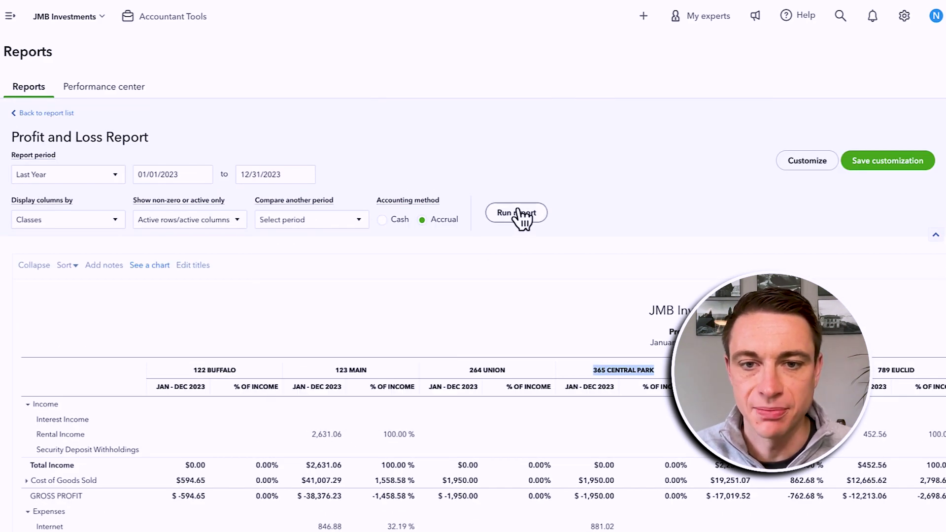
pyautogui.scroll(-3, 454, 358)
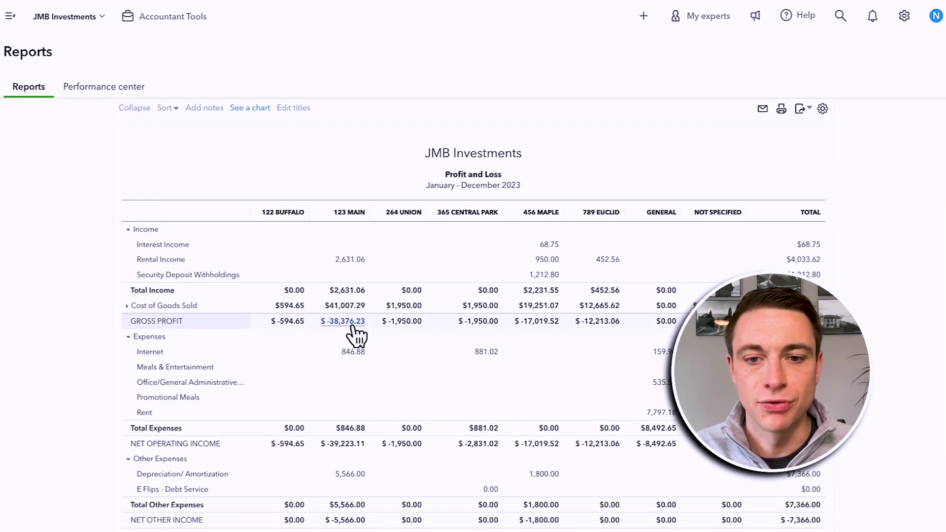
pyautogui.scroll(1, 353, 338)
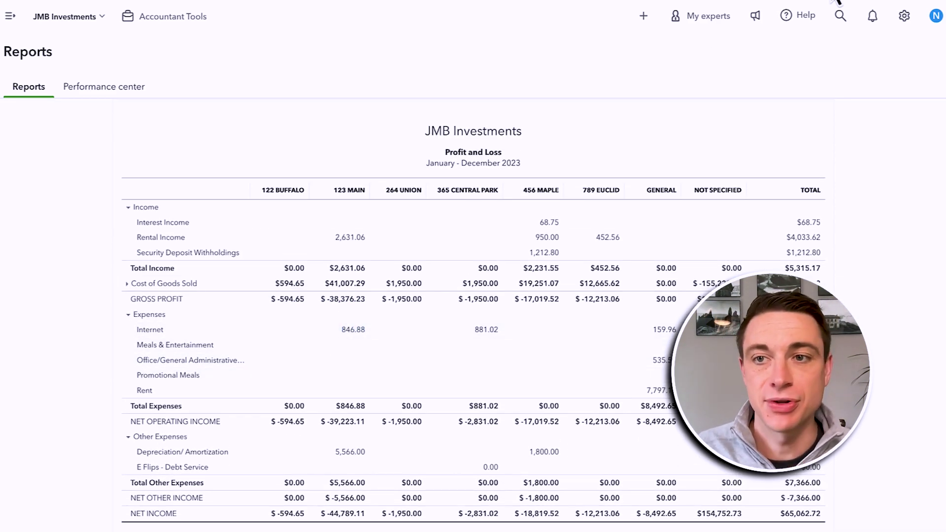
pyautogui.click(905, 17)
# Step: Check the class and location tracking options under Advanced settings, then close without saving
pyautogui.click(566, 84)
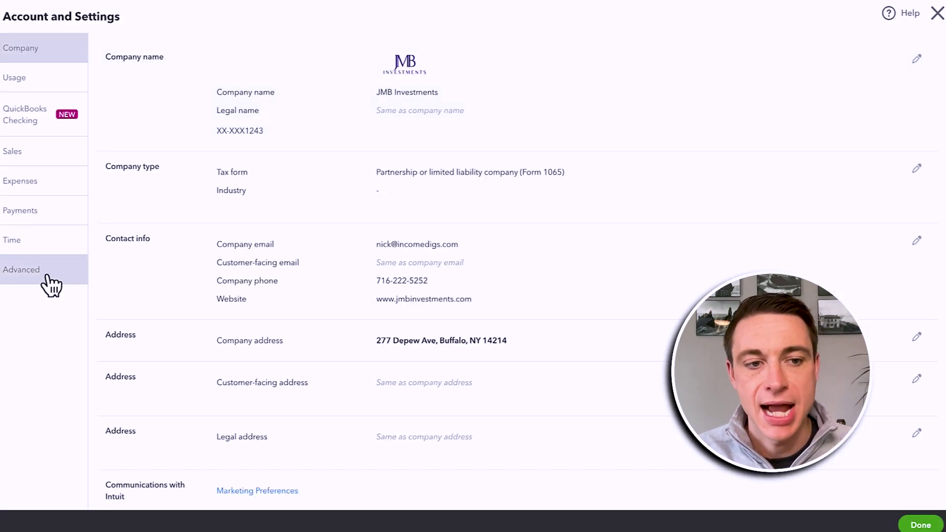
pyautogui.click(48, 279)
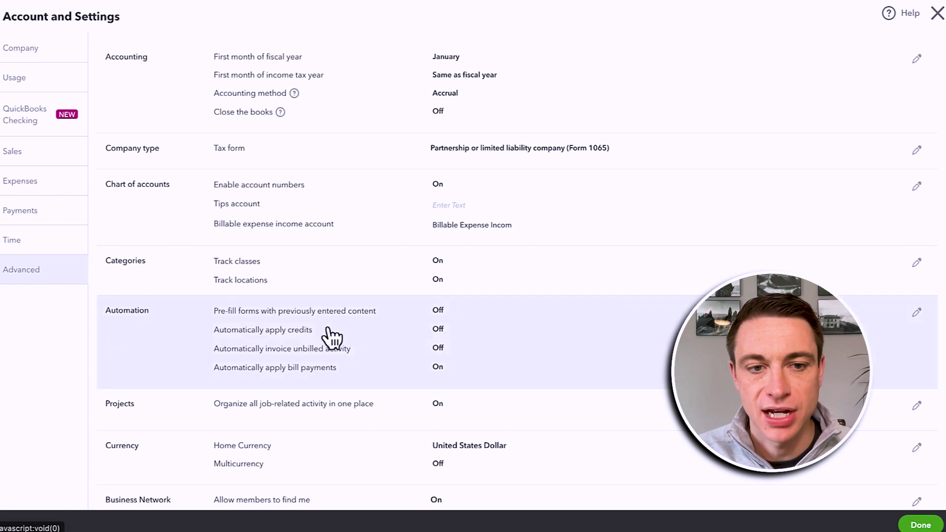
pyautogui.click(451, 272)
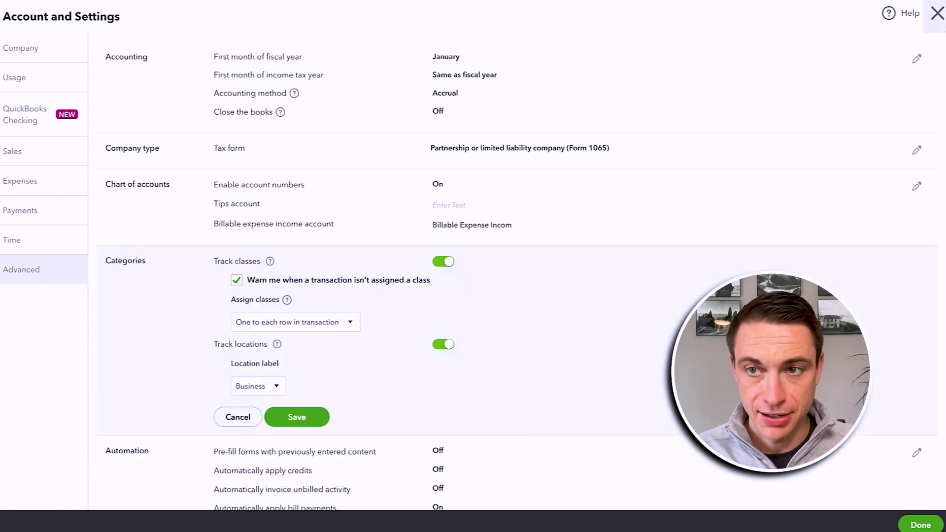
pyautogui.click(937, 13)
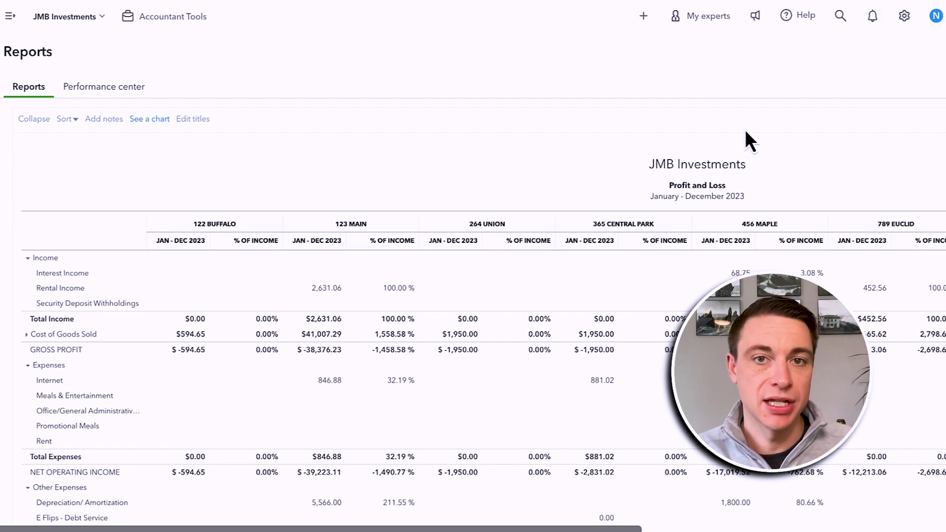
# Step: Restore the navigation sidebar and open the Sales invoices list
pyautogui.click(9, 19)
pyautogui.moveTo(74, 292)
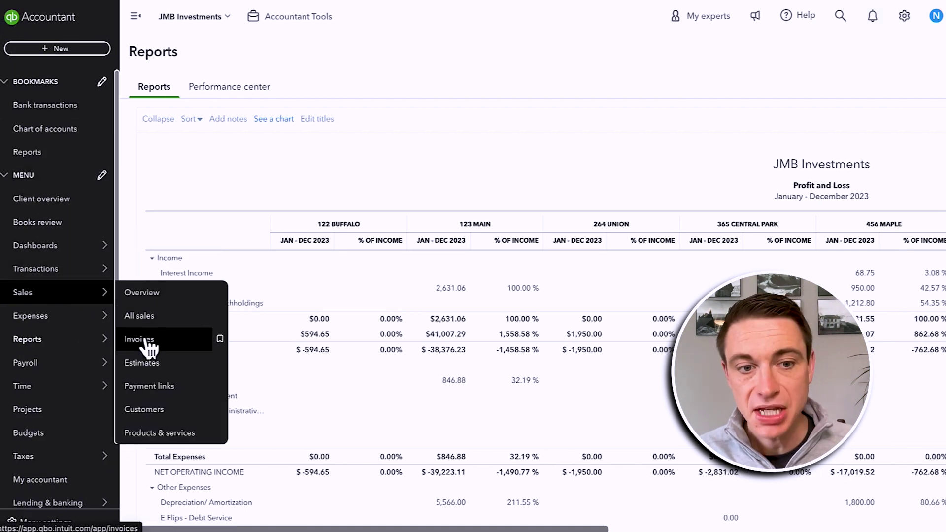
pyautogui.click(140, 339)
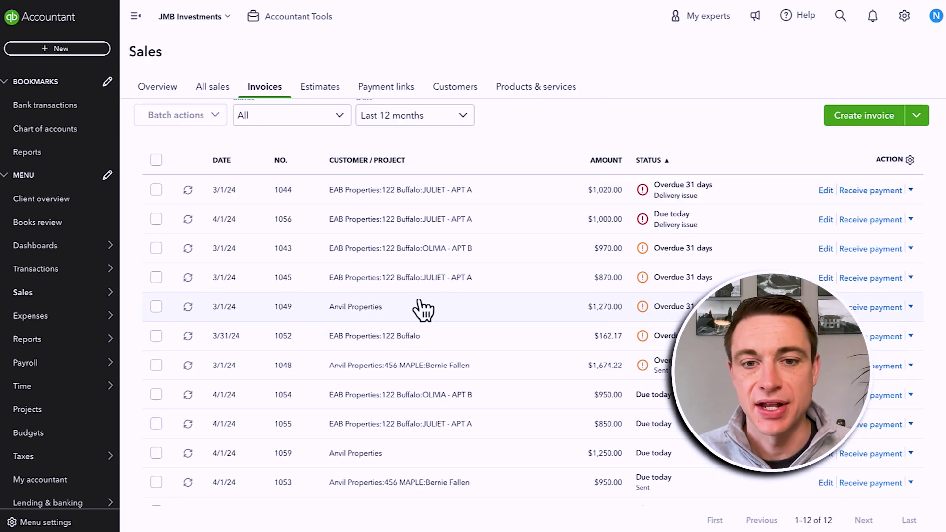